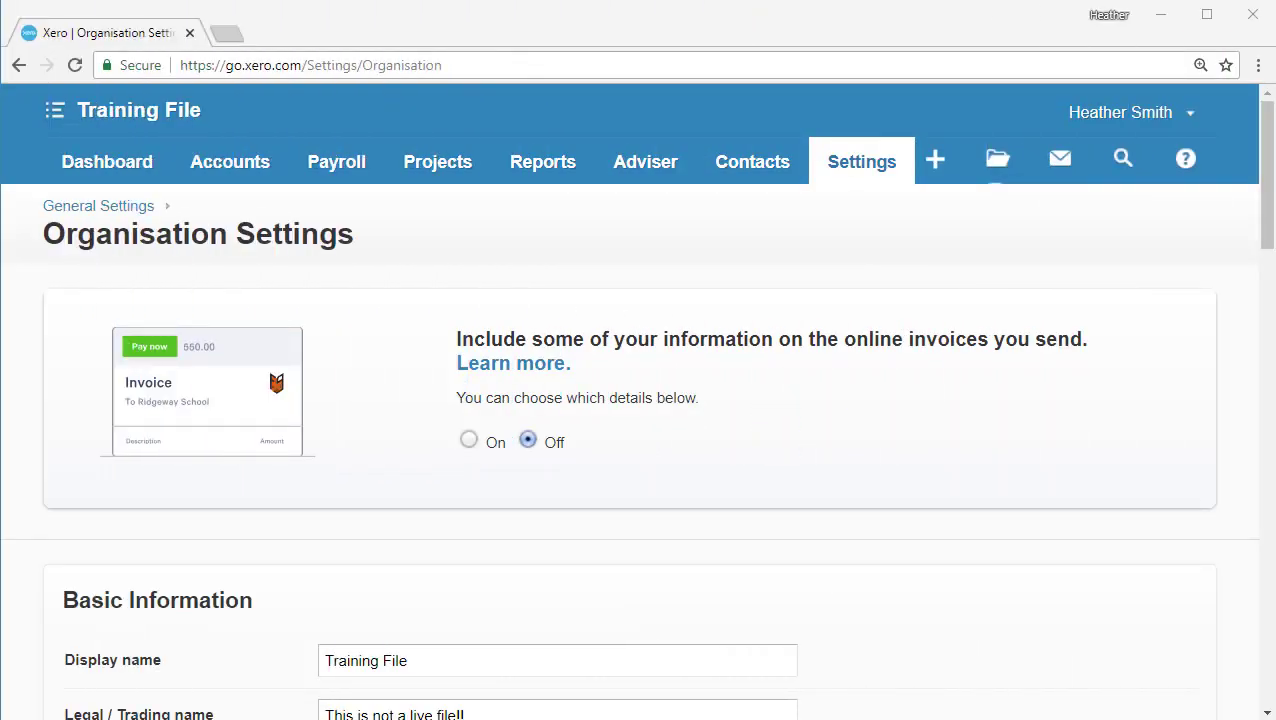
Open the organisation's Users page from the general settings.
{"action": "left_click", "coordinate": [886, 182]}
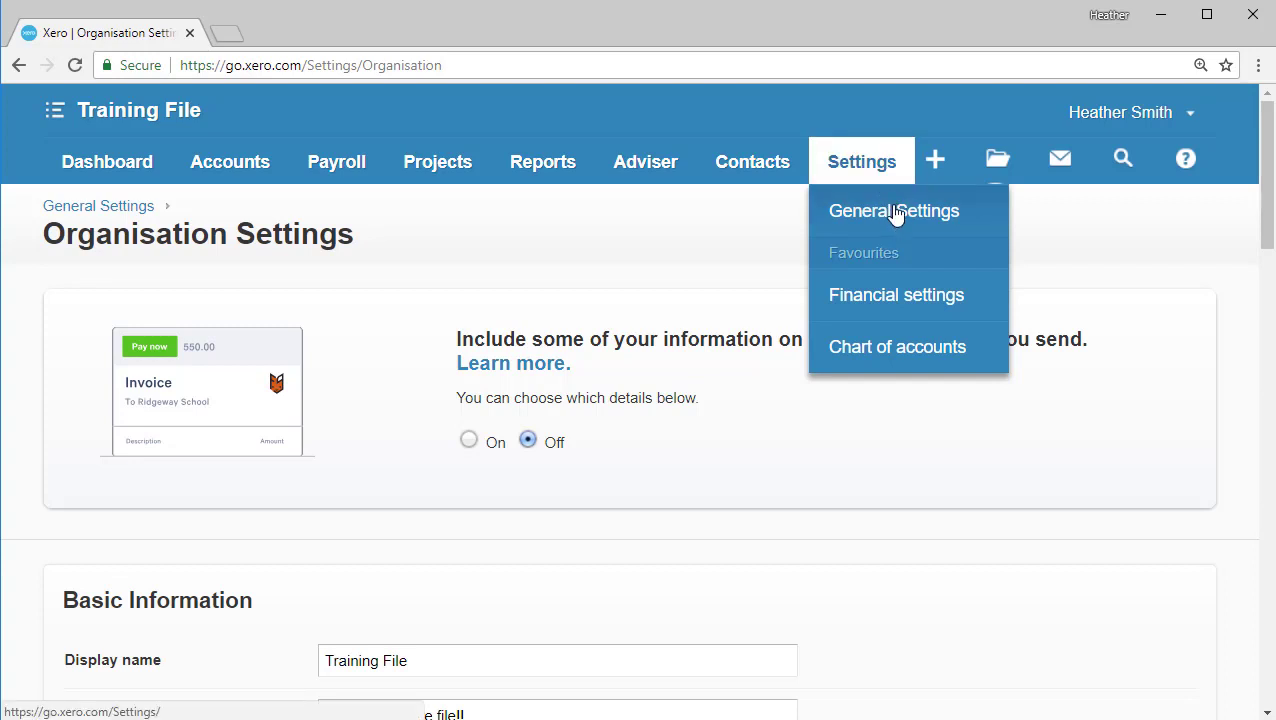
{"action": "left_click", "coordinate": [895, 212]}
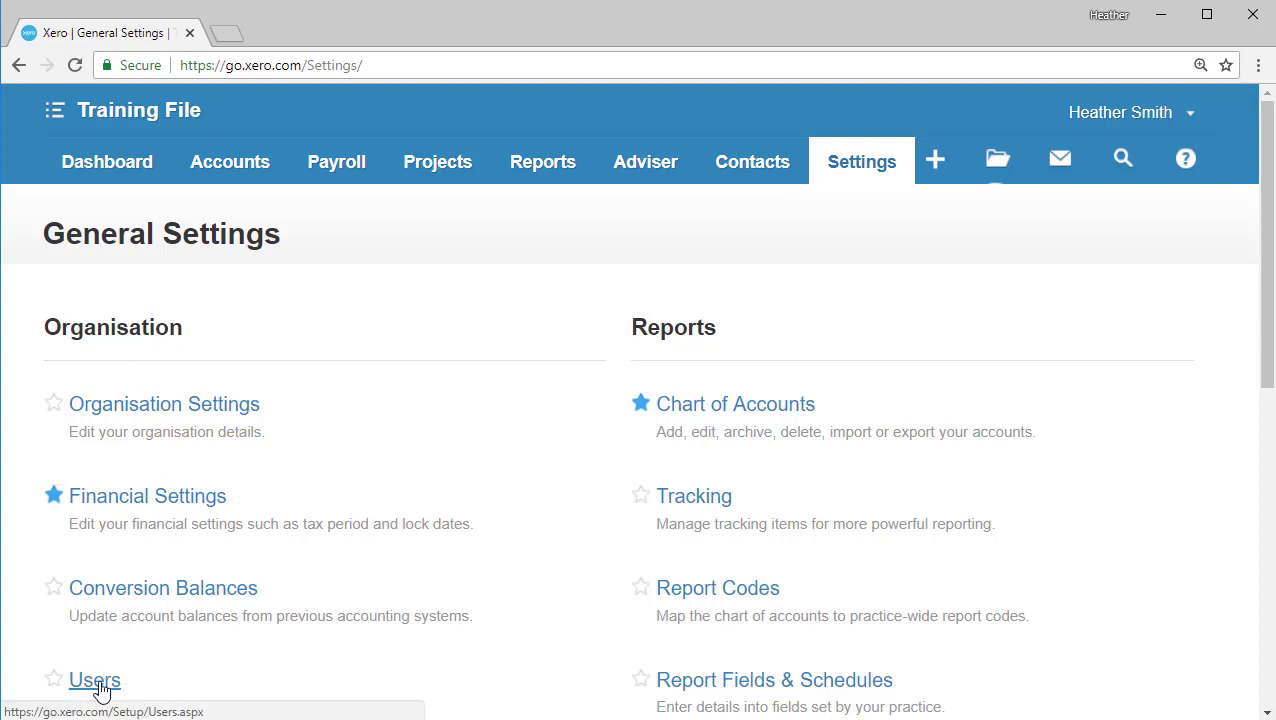
{"action": "left_click", "coordinate": [100, 686]}
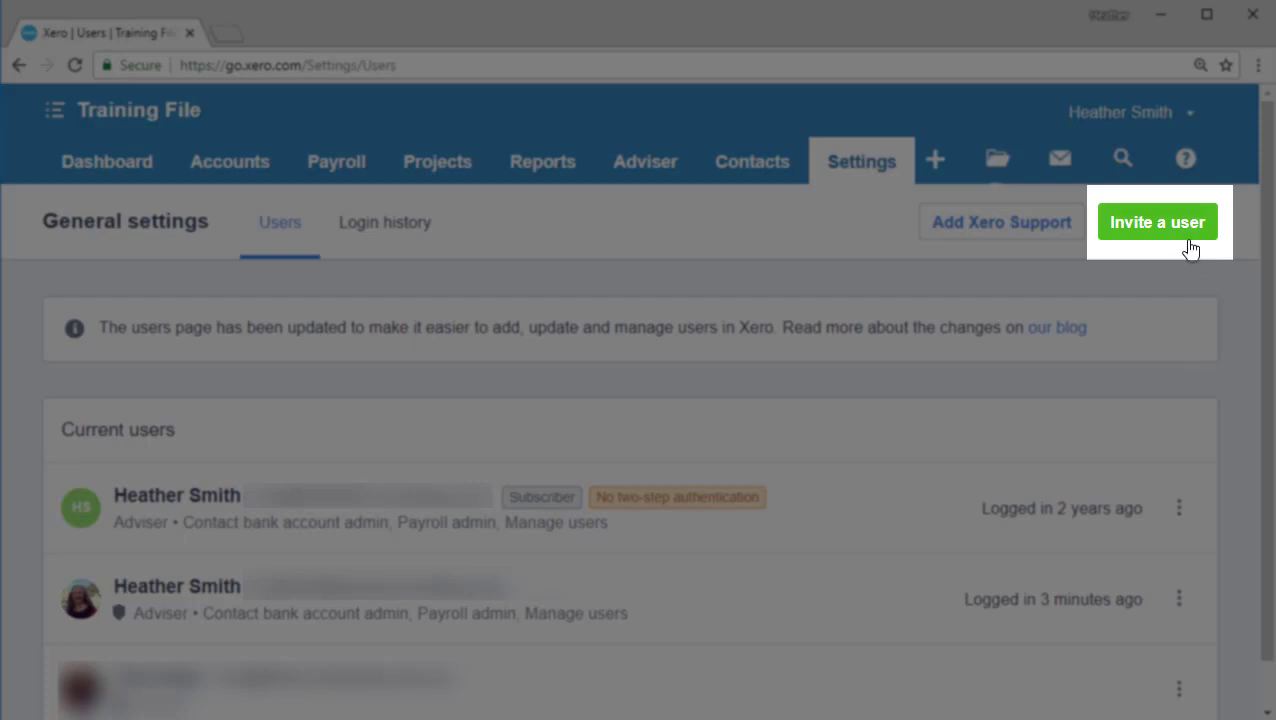
Start a new user invitation and fill in the invitee's first name, last name and email.
{"action": "left_click", "coordinate": [1203, 243]}
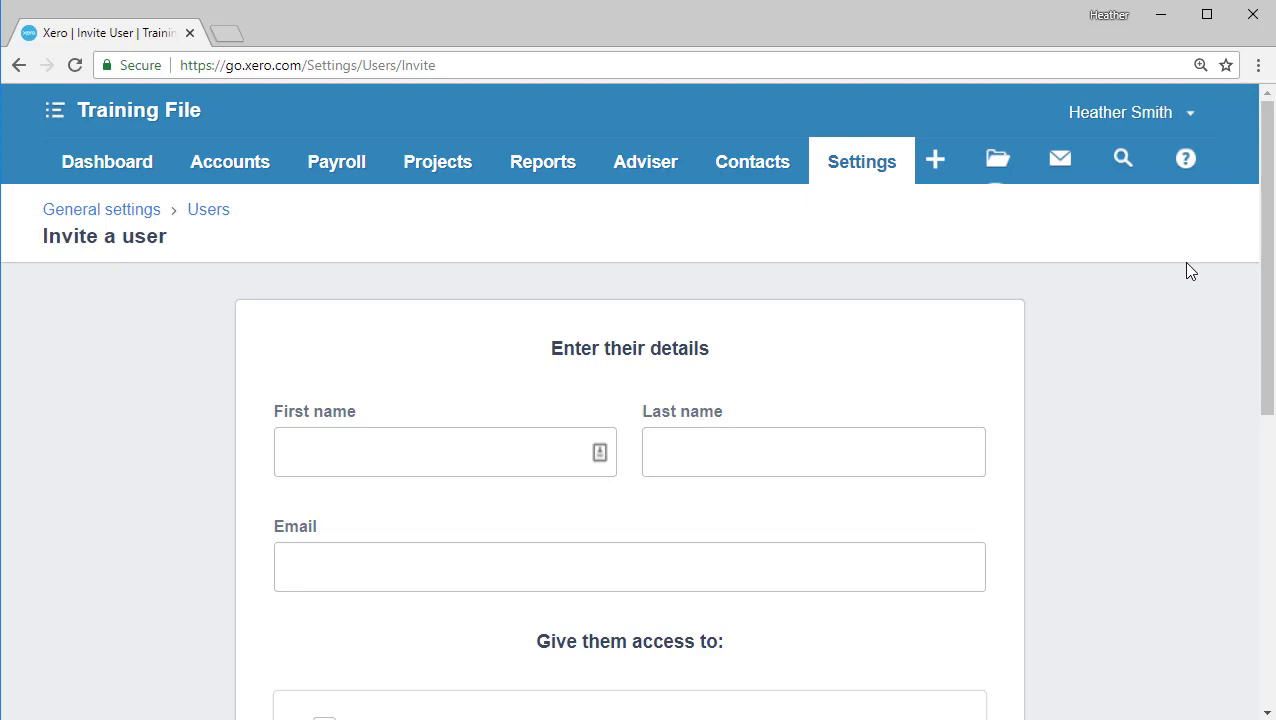
{"action": "left_click", "coordinate": [475, 462]}
{"action": "left_click", "coordinate": [400, 487]}
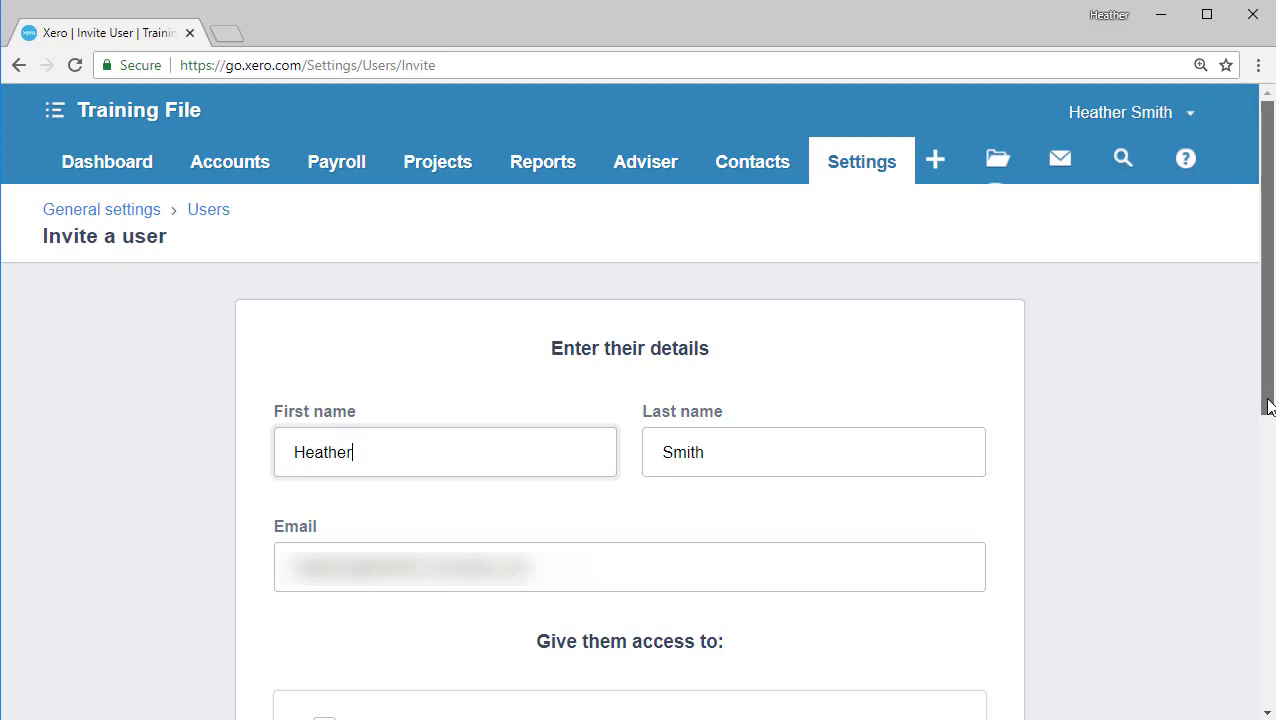
Give the invitee access to Projects, trying the Limited and Standard roles before choosing Admin.
{"action": "left_click_drag", "start_coordinate": [1268, 405], "coordinate": [1266, 680]}
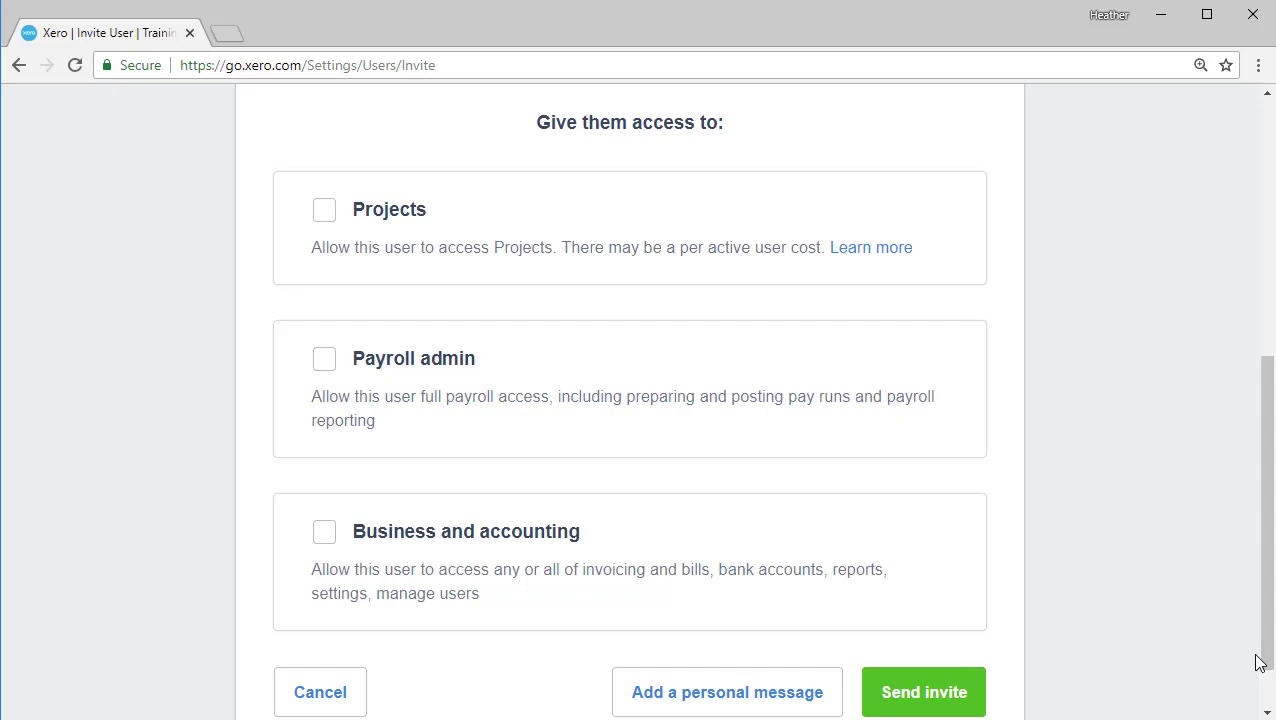
{"action": "left_click", "coordinate": [325, 214]}
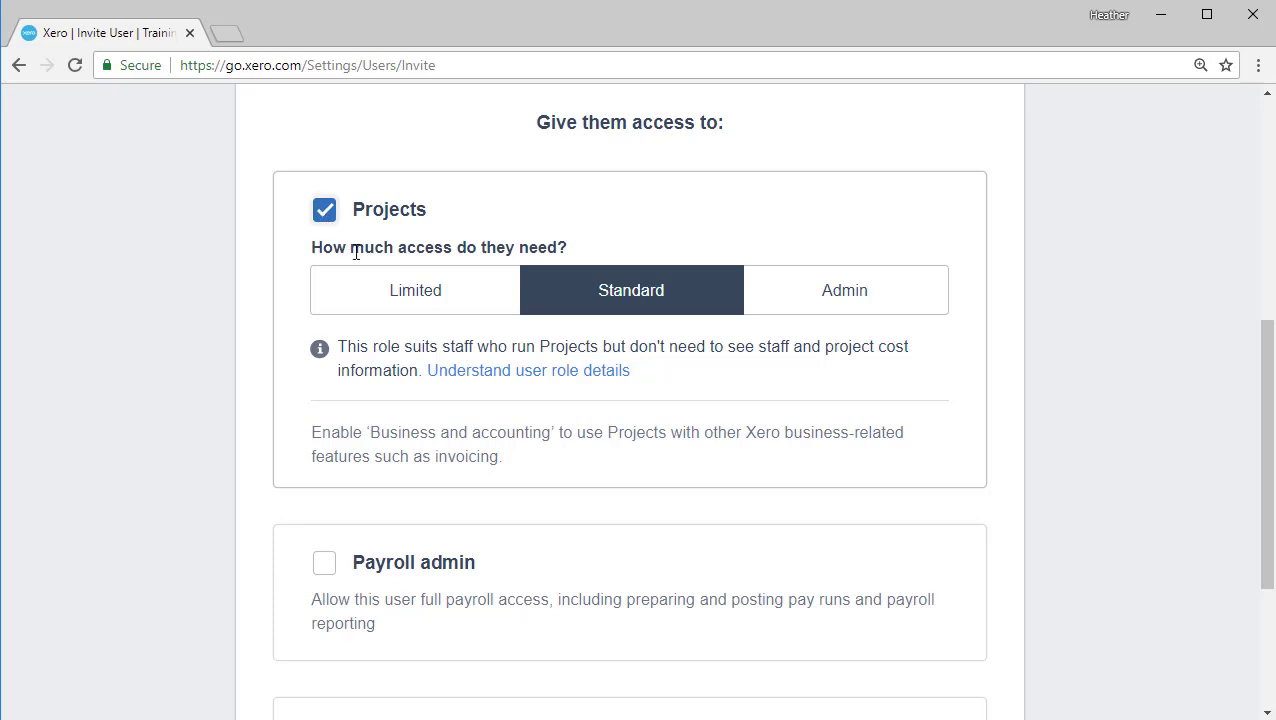
{"action": "left_click", "coordinate": [396, 291]}
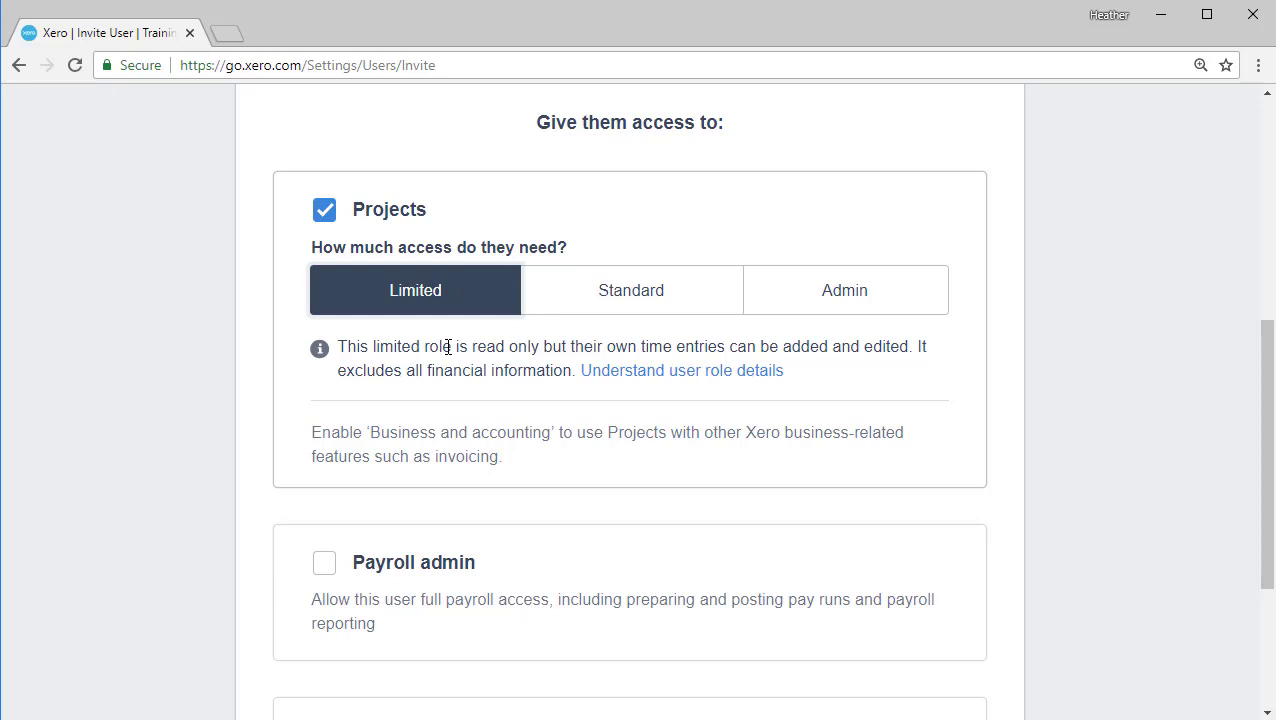
{"action": "left_click", "coordinate": [648, 303]}
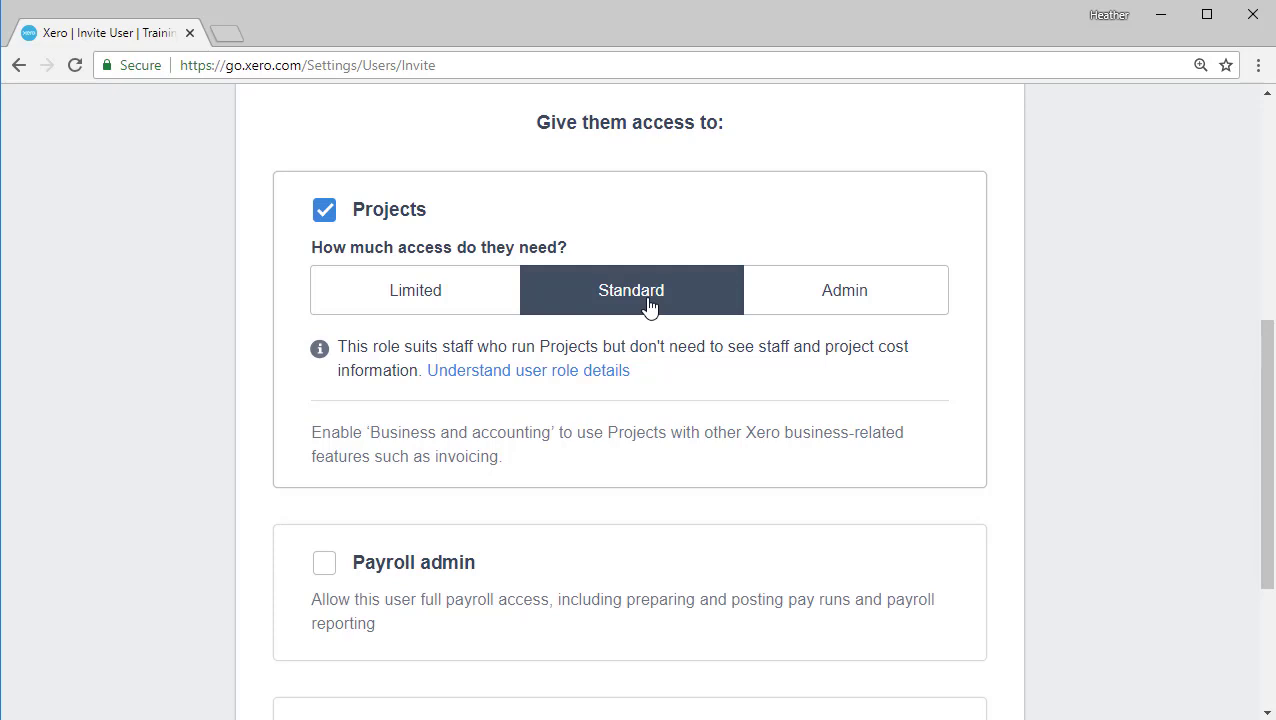
{"action": "left_click", "coordinate": [845, 289]}
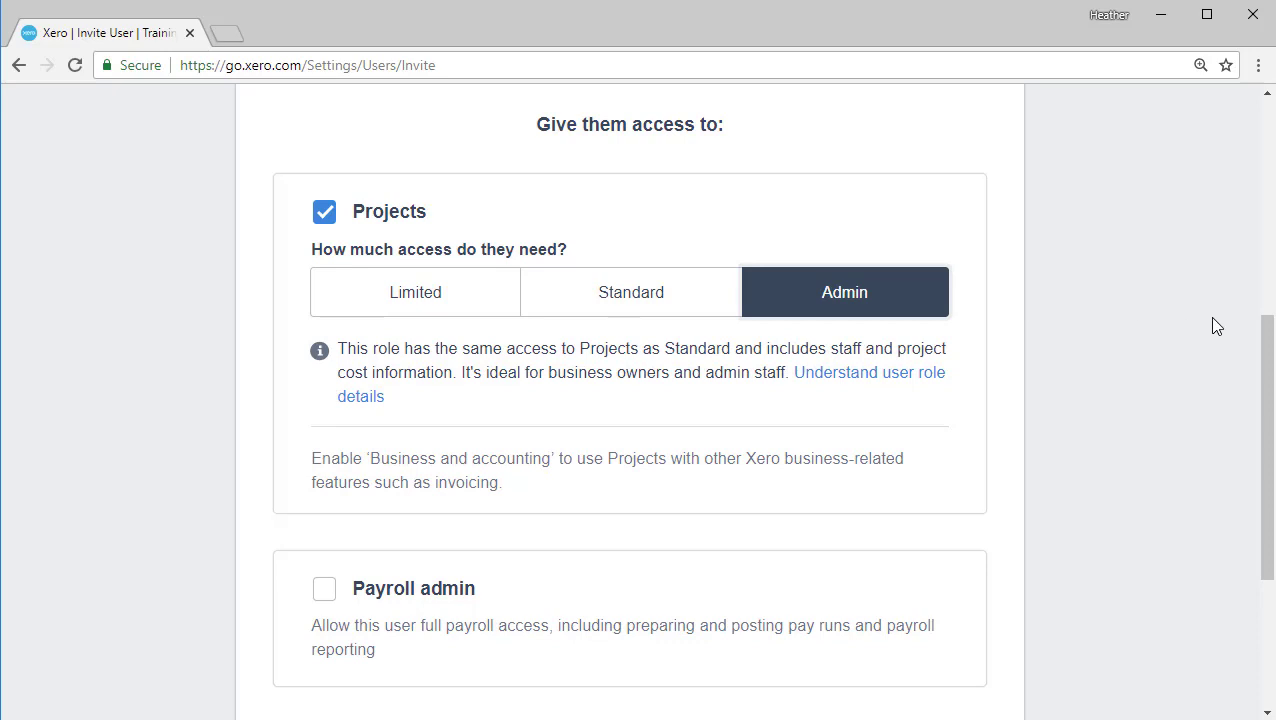
Grant the invitee Payroll admin access and Business and accounting access.
{"action": "left_click_drag", "start_coordinate": [1267, 336], "coordinate": [1246, 512]}
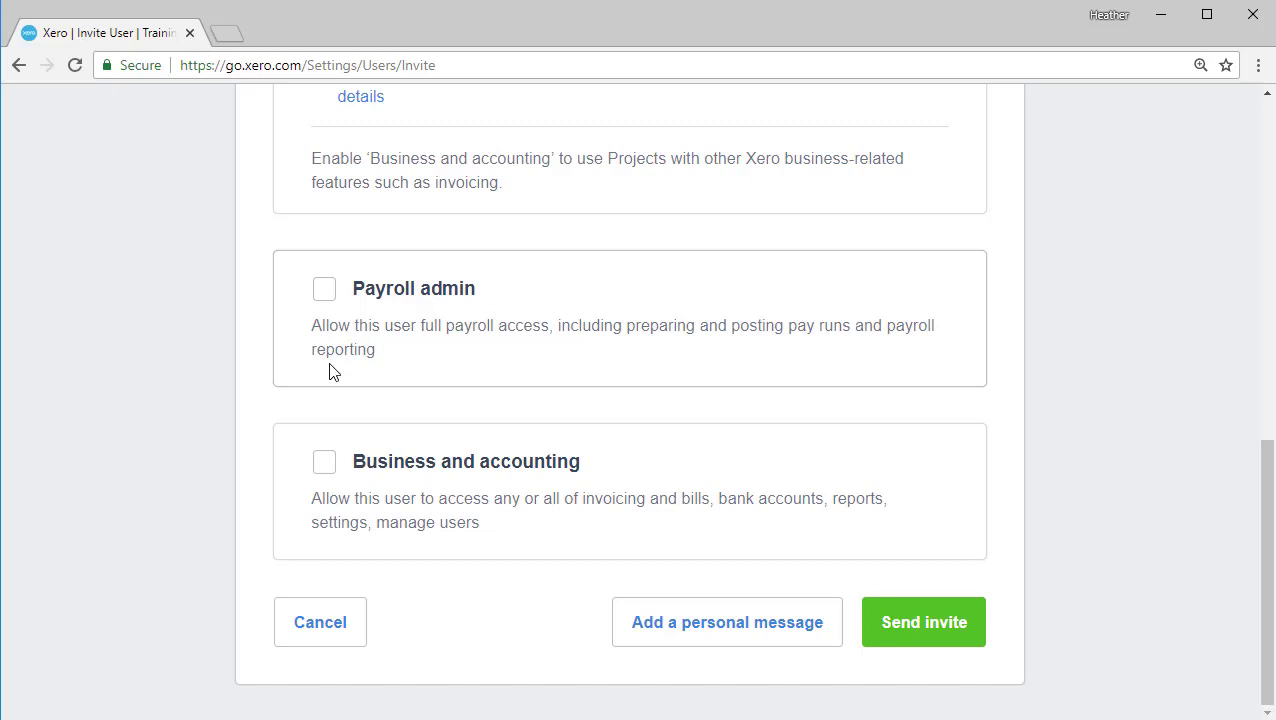
{"action": "left_click", "coordinate": [325, 293]}
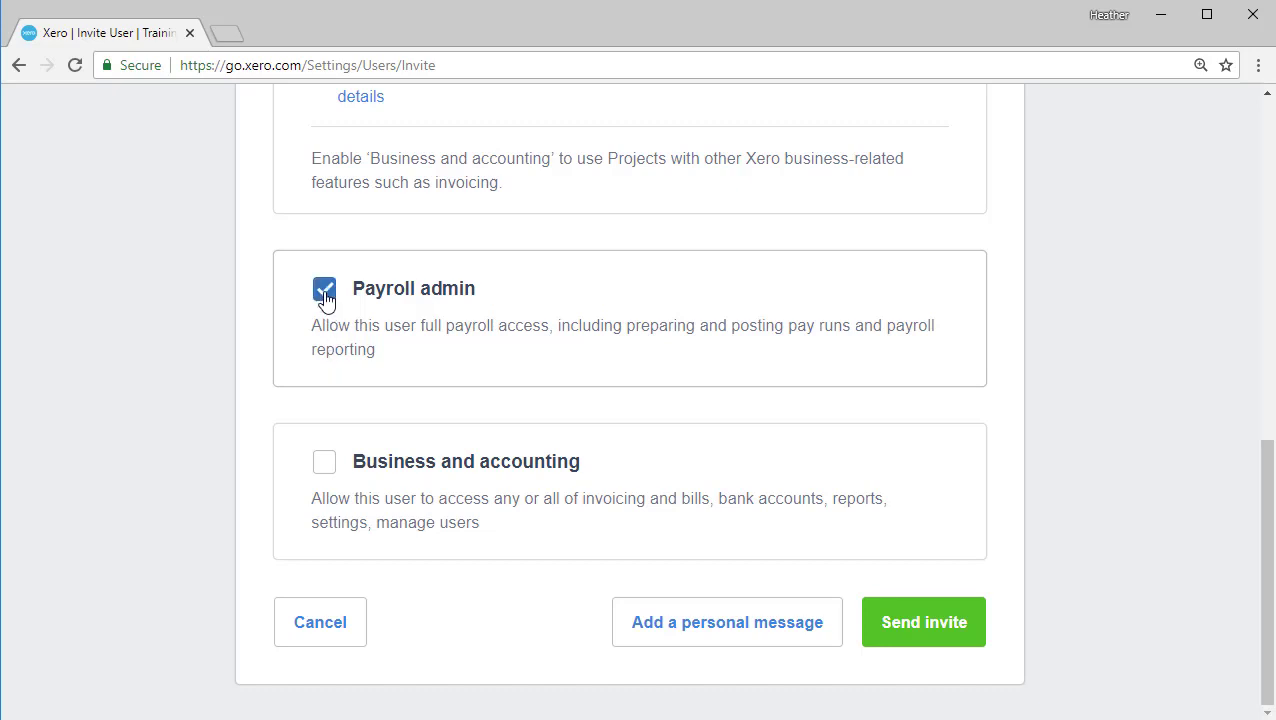
{"action": "left_click", "coordinate": [323, 466]}
Under Business and accounting, allow bulk reconciliation (cash coding), bank account admin, viewing and rerunning reports, and managing users.
{"action": "left_click_drag", "start_coordinate": [1268, 480], "coordinate": [1268, 583]}
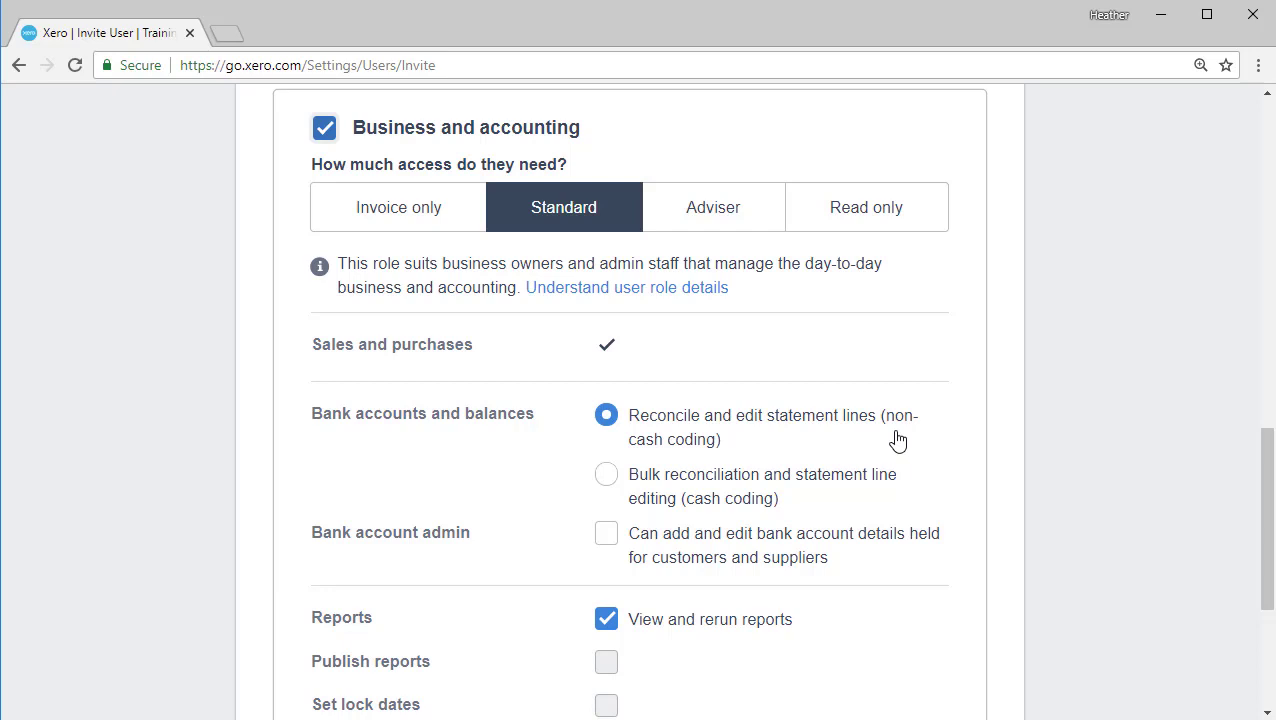
{"action": "left_click", "coordinate": [607, 476]}
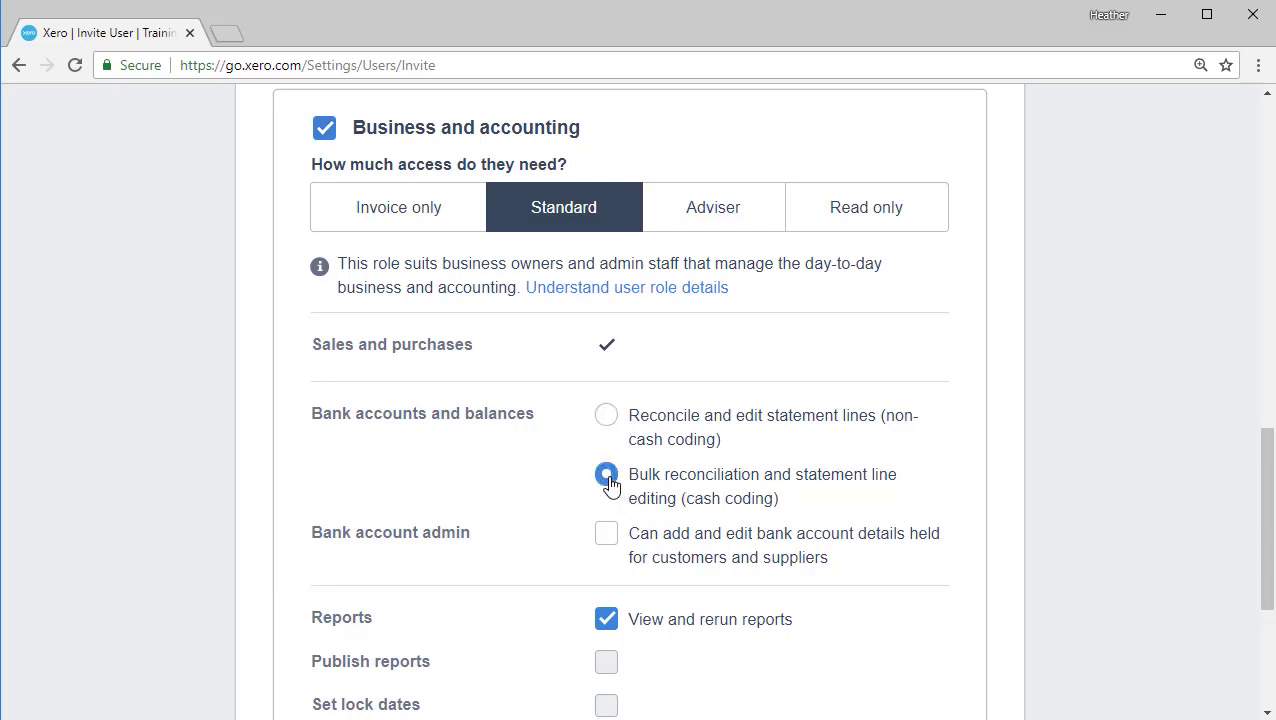
{"action": "left_click", "coordinate": [607, 540]}
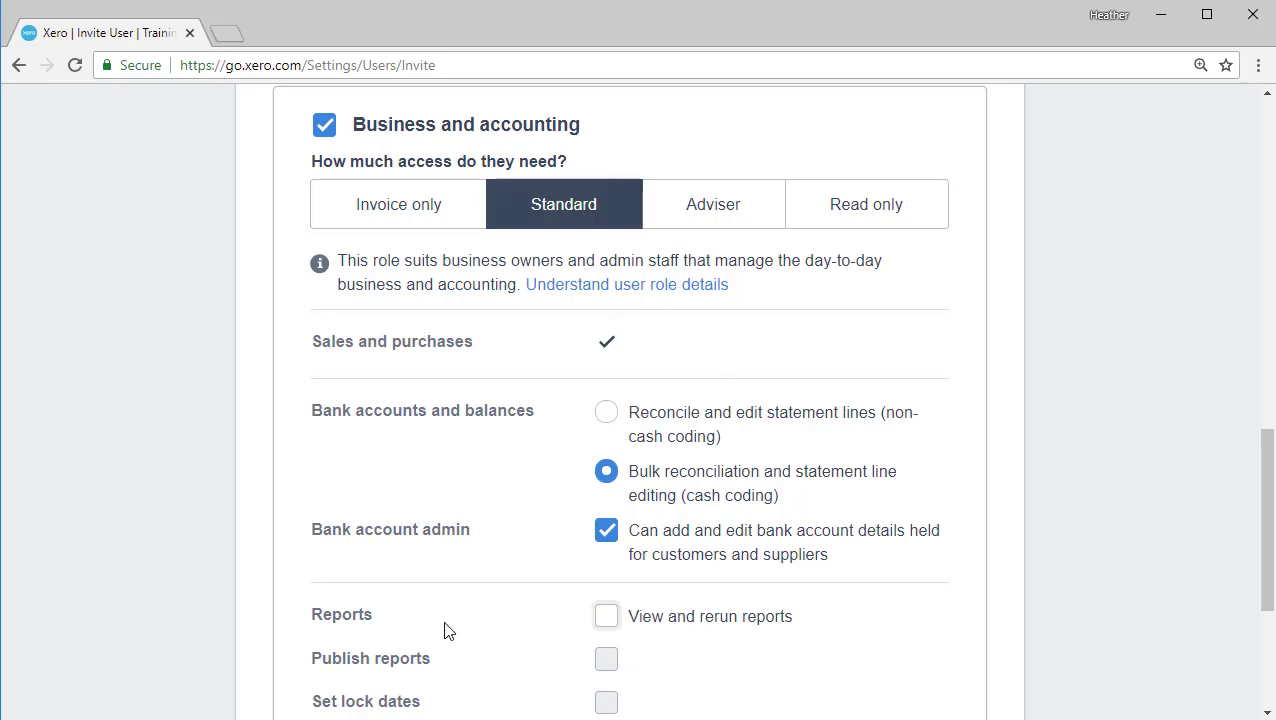
{"action": "left_click", "coordinate": [606, 620]}
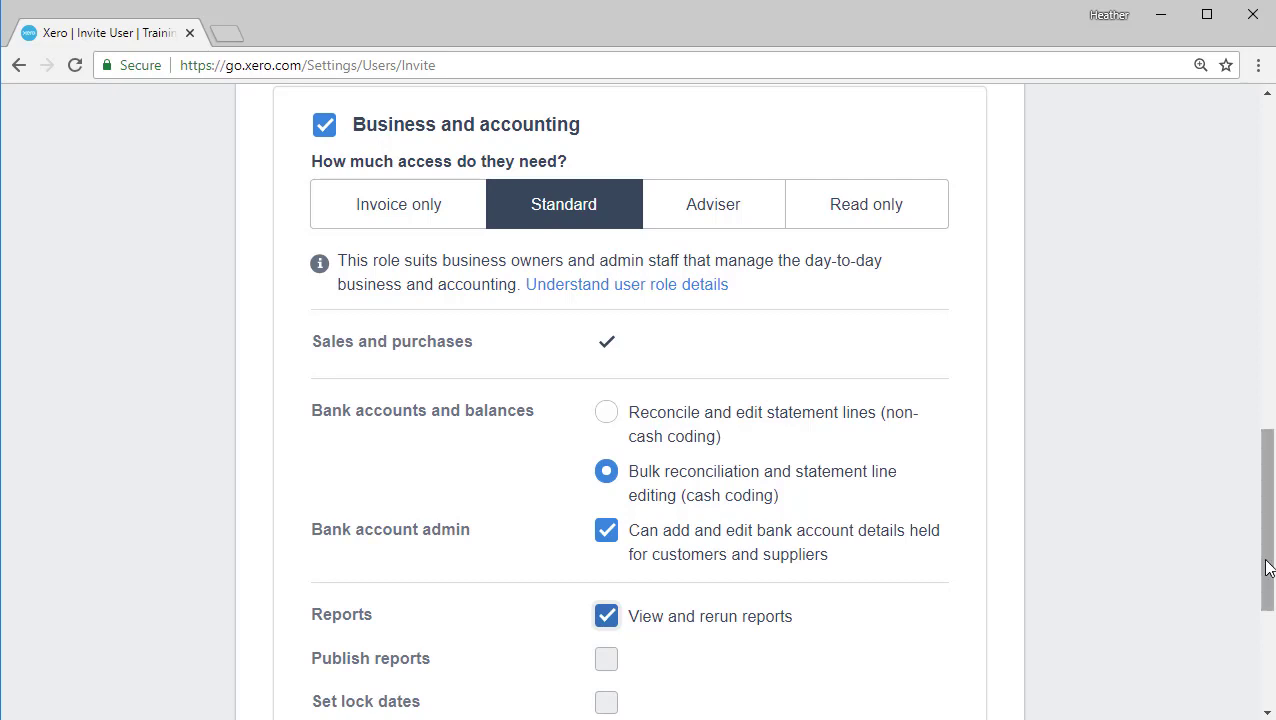
{"action": "left_click_drag", "start_coordinate": [1268, 568], "coordinate": [1258, 648]}
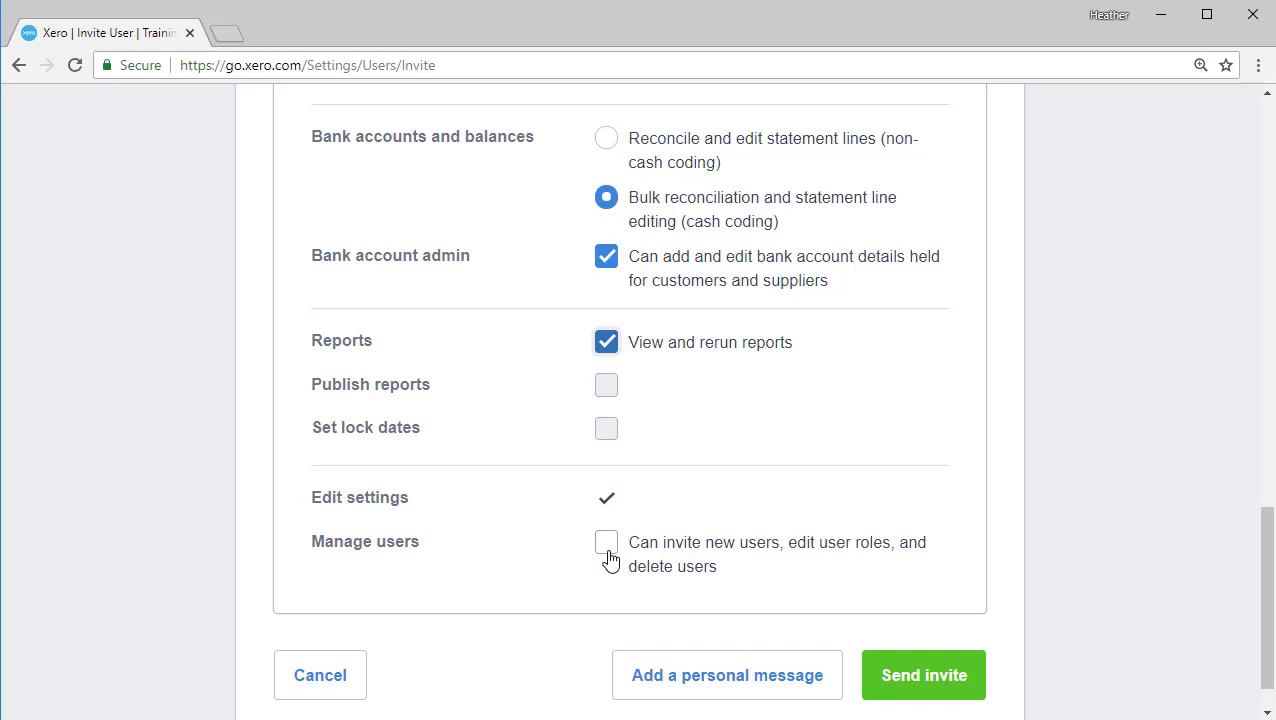
{"action": "left_click", "coordinate": [608, 558]}
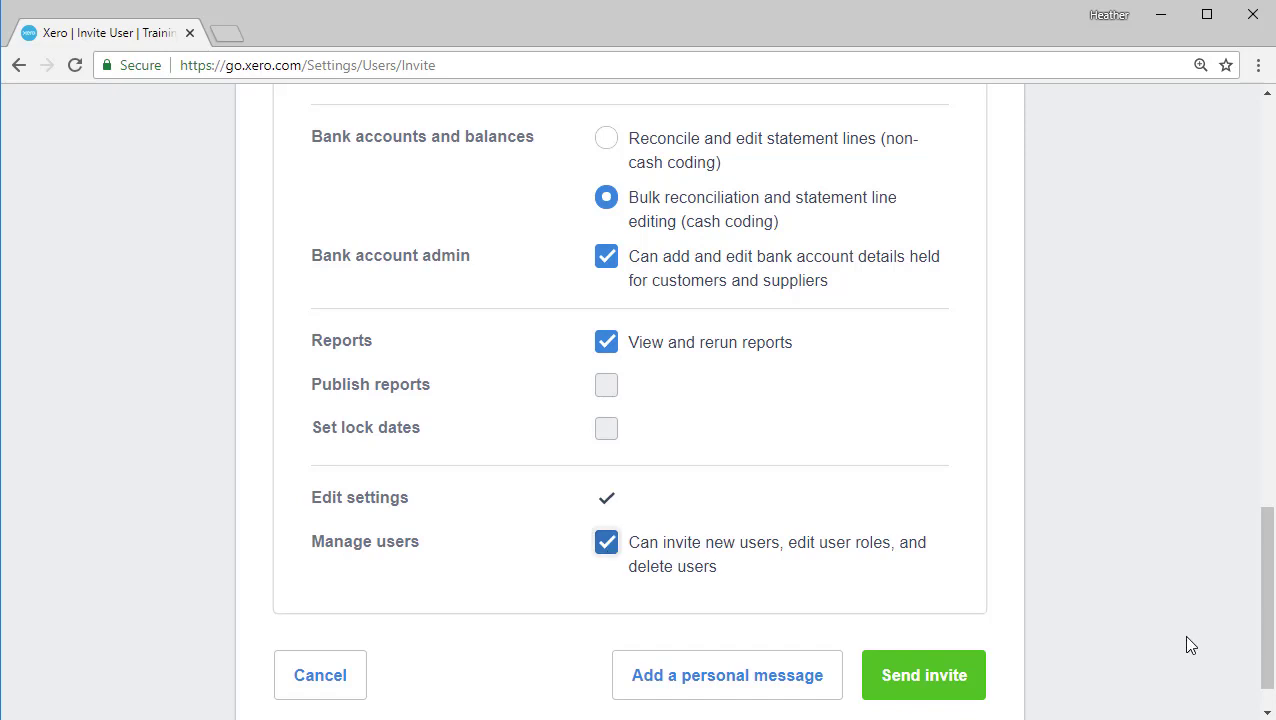
Add a personal message to the invite and review its default wording.
{"action": "scroll", "coordinate": [1268, 652], "scroll_direction": "down", "scroll_amount": 1}
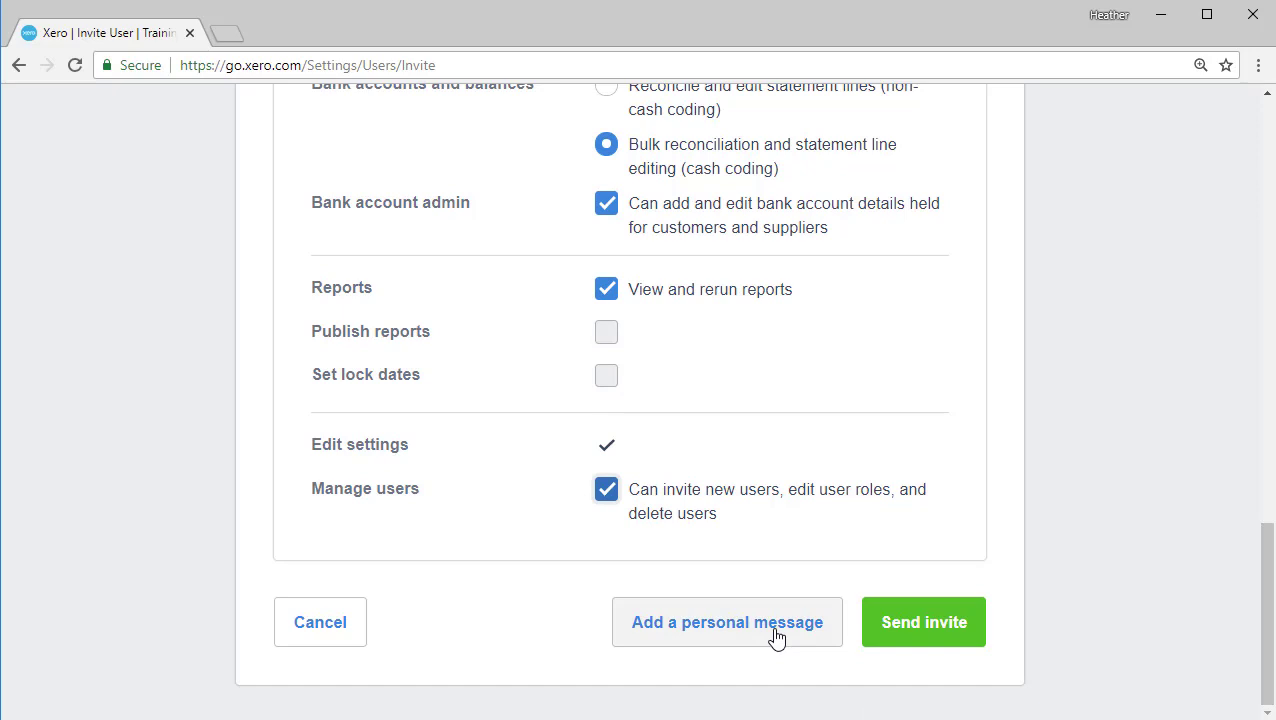
{"action": "key", "text": "Return"}
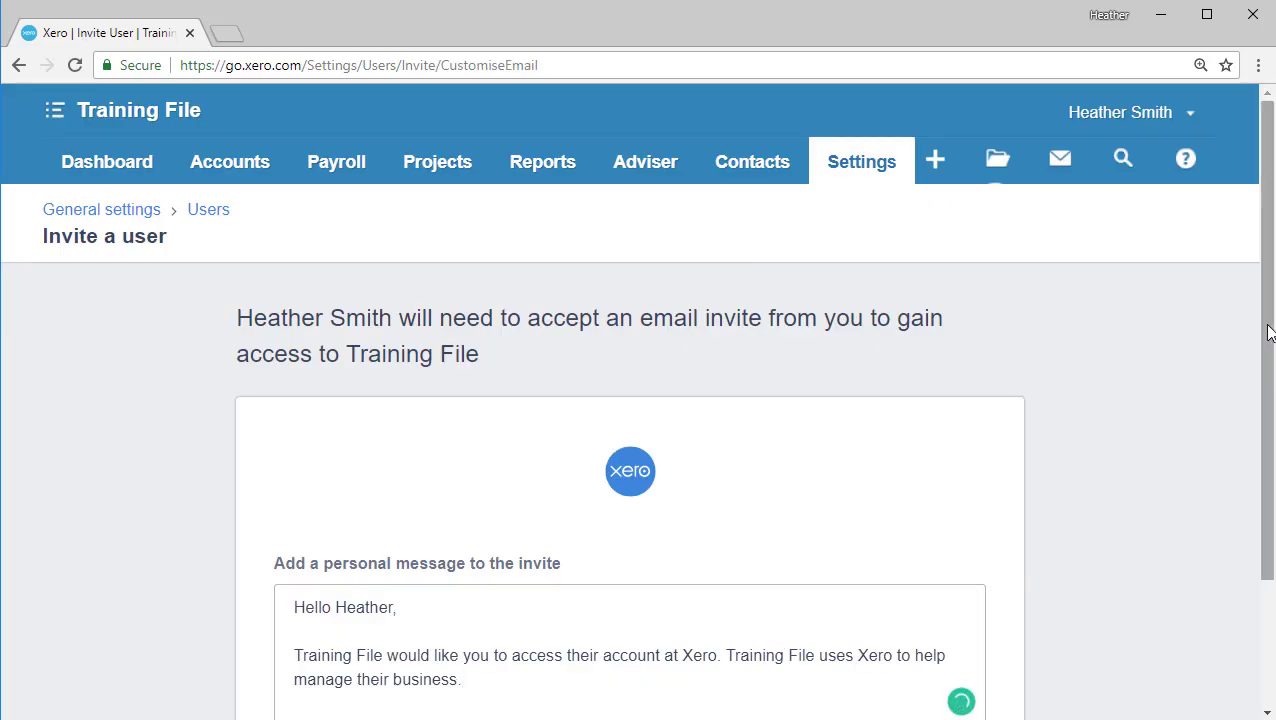
{"action": "scroll", "coordinate": [282, 507], "scroll_direction": "down", "scroll_amount": 1}
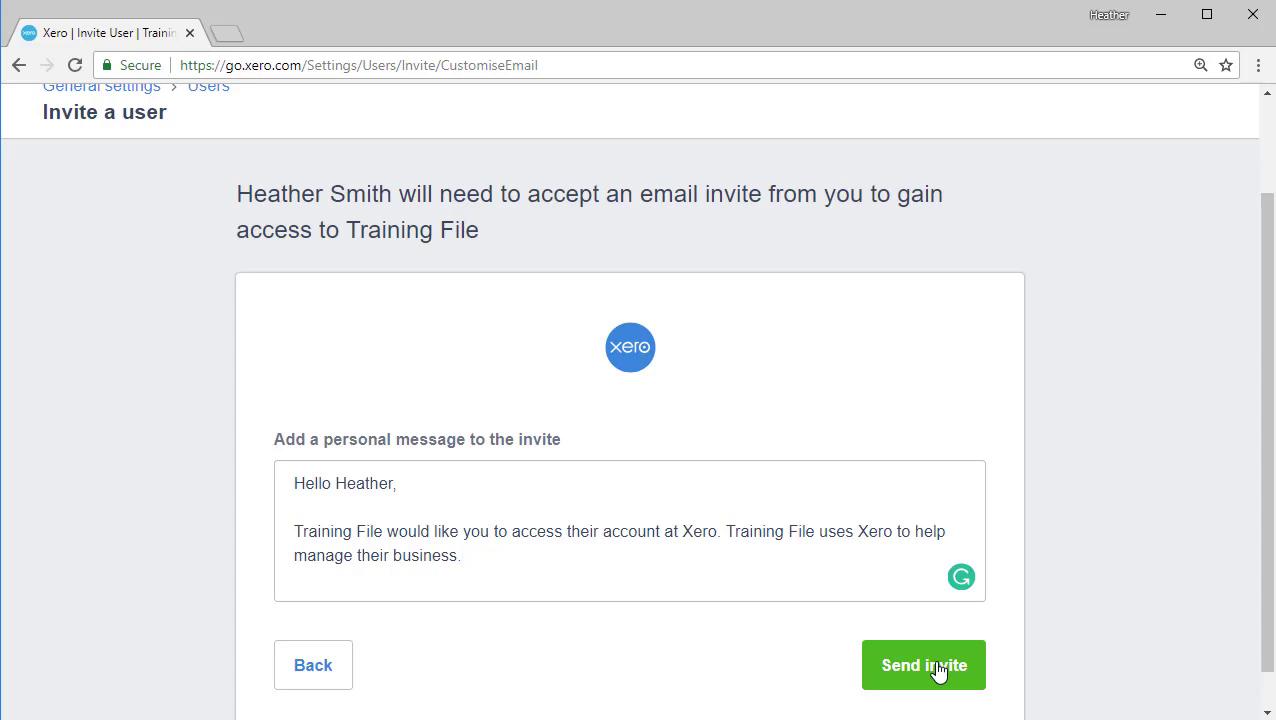
{"action": "scroll", "coordinate": [938, 672], "scroll_direction": "down", "scroll_amount": 1}
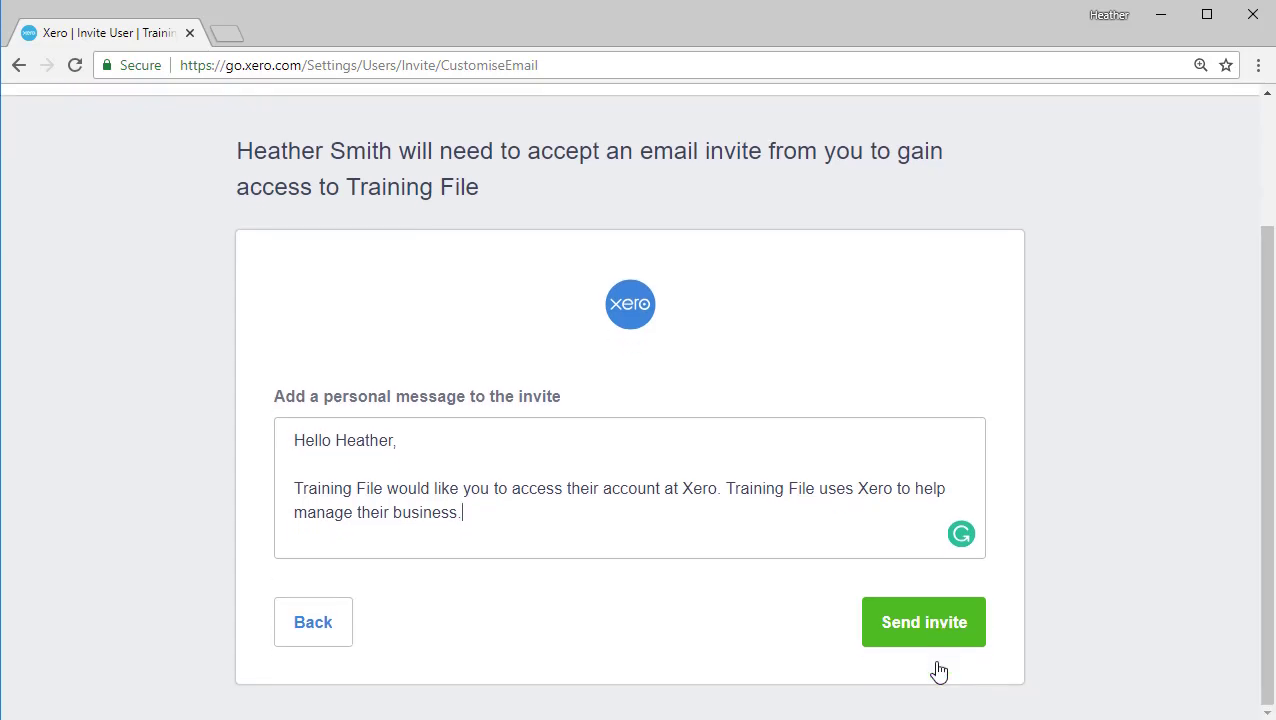
Leave the invitation unsent, return to the user list and show the available actions for the subscriber.
{"action": "left_click", "coordinate": [313, 631]}
{"action": "left_click", "coordinate": [185, 217]}
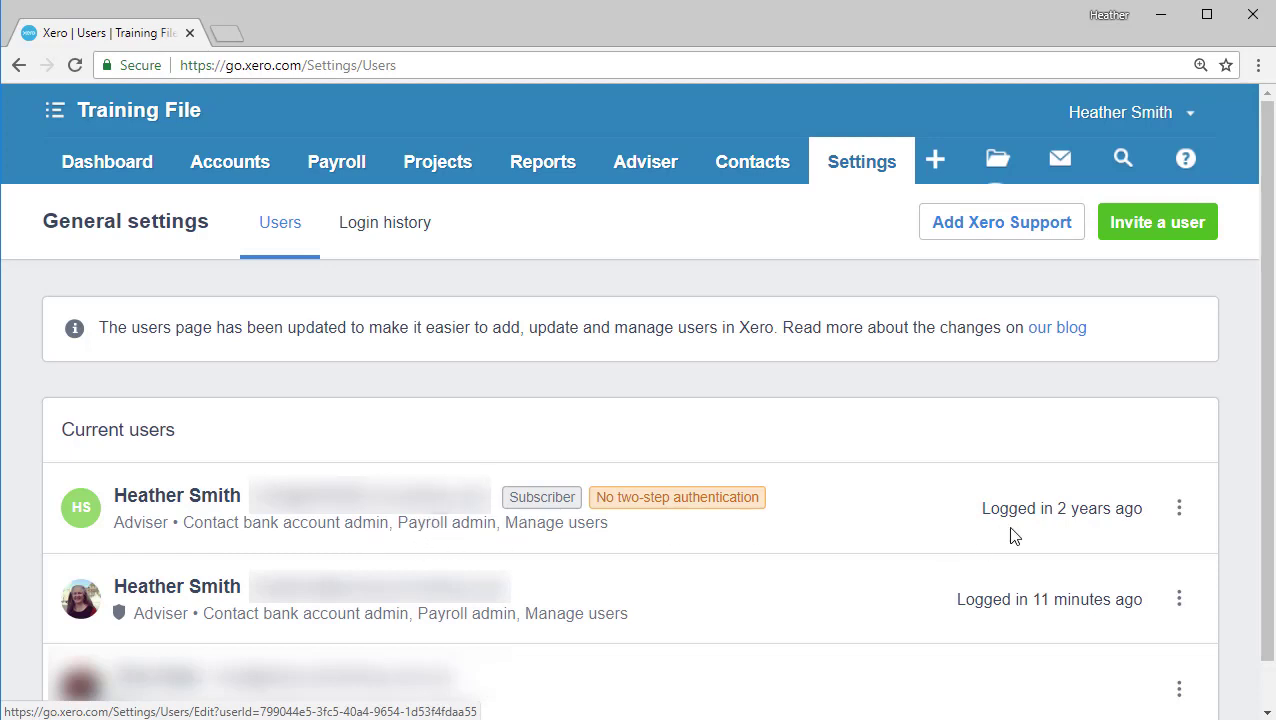
{"action": "mouse_move", "coordinate": [1060, 530]}
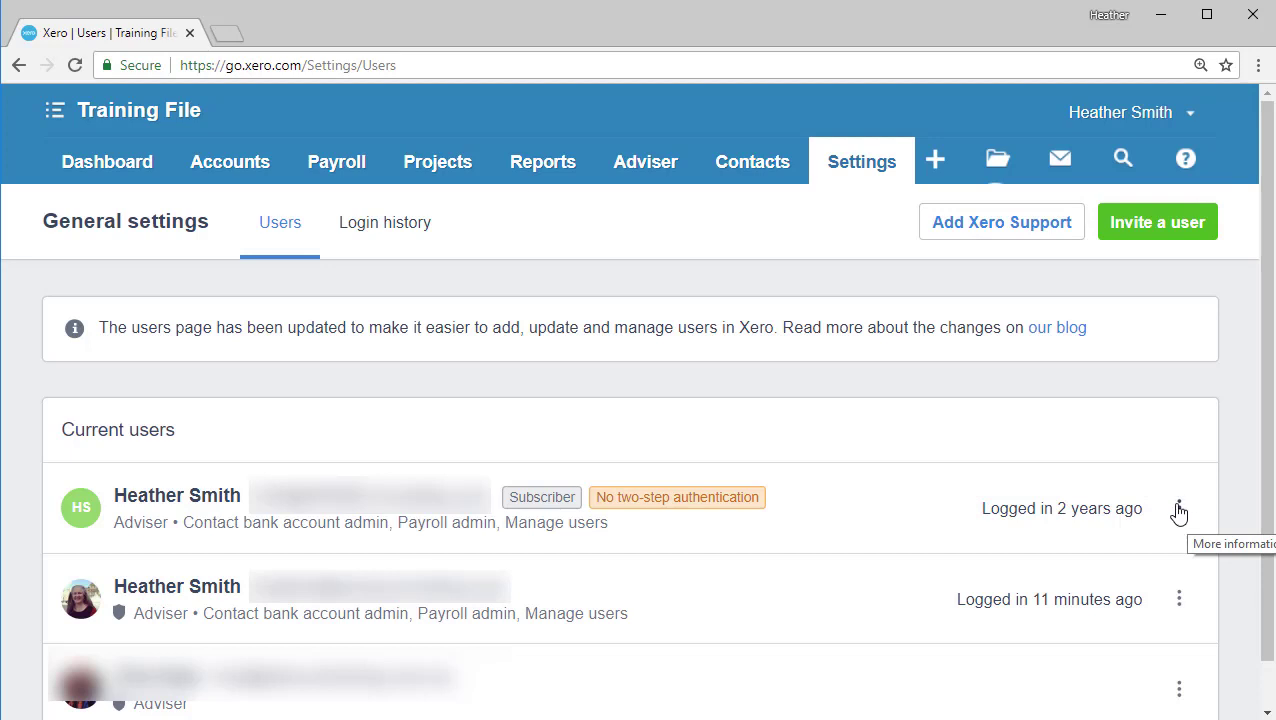
{"action": "left_click", "coordinate": [1179, 510]}
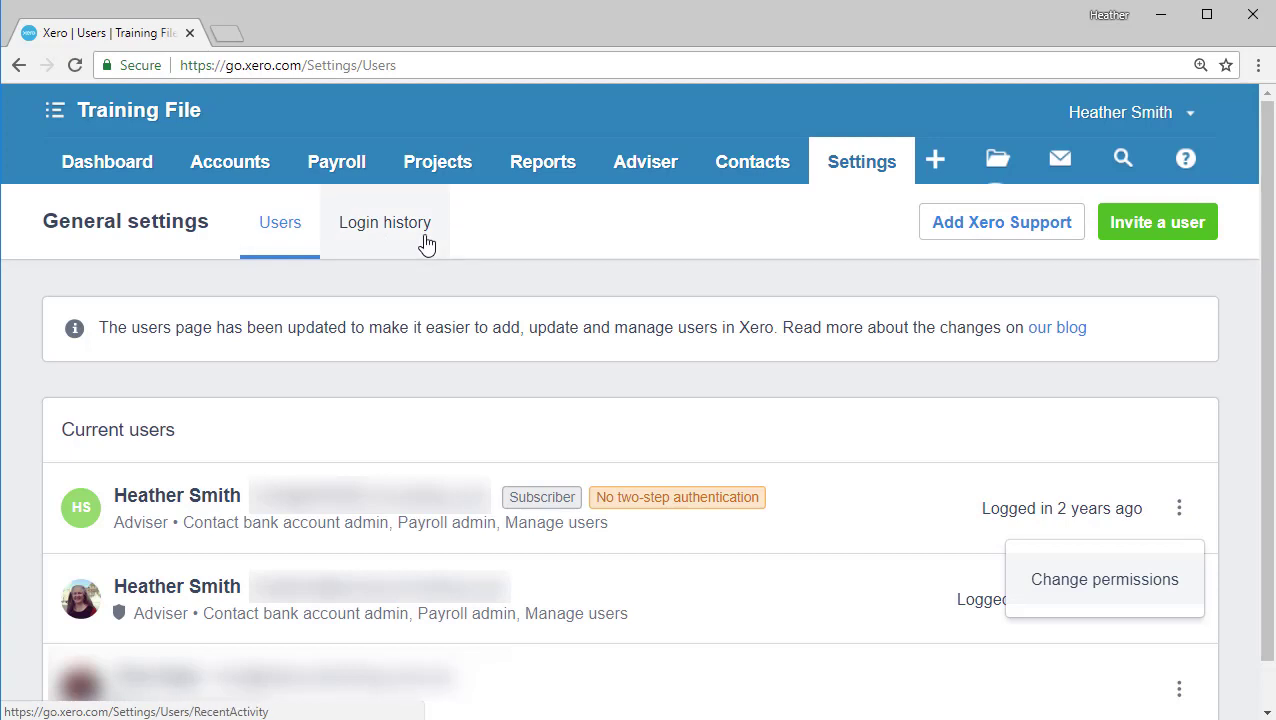
Look through the users' login history, then return to the current users list.
{"action": "left_click", "coordinate": [418, 238]}
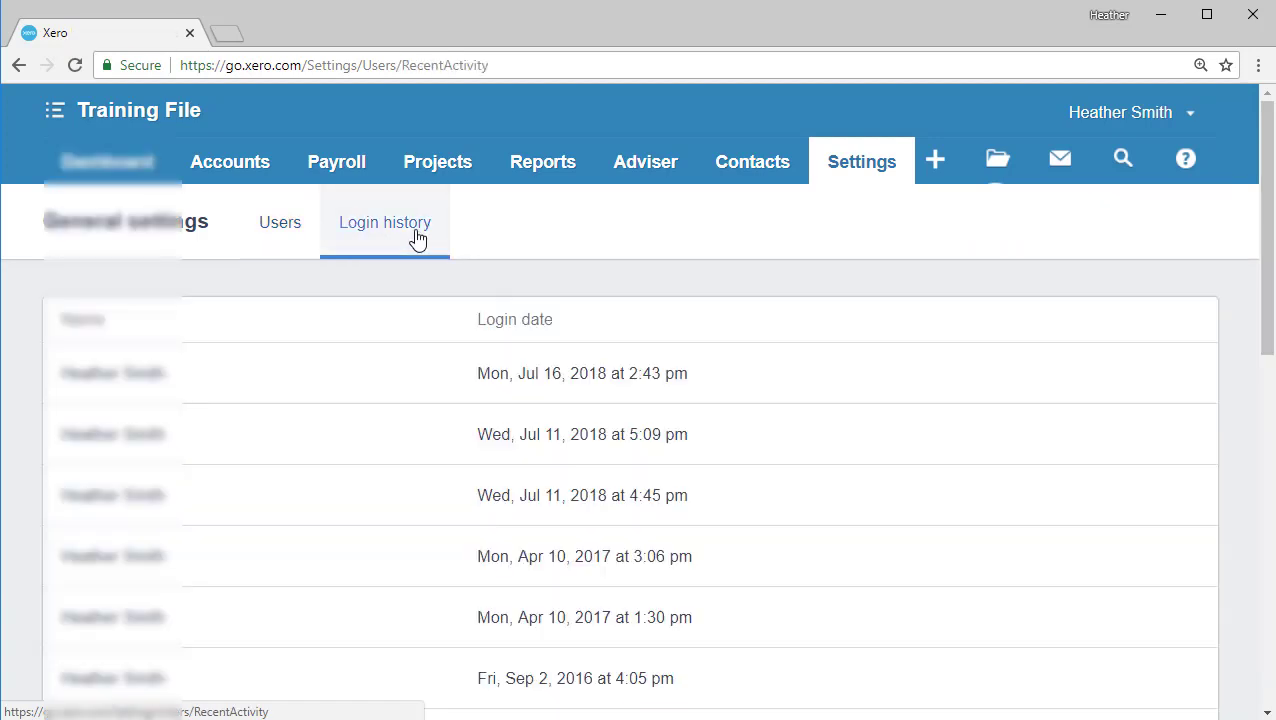
{"action": "scroll", "coordinate": [402, 371], "scroll_direction": "down", "scroll_amount": 3}
{"action": "scroll", "coordinate": [405, 373], "scroll_direction": "down", "scroll_amount": 3}
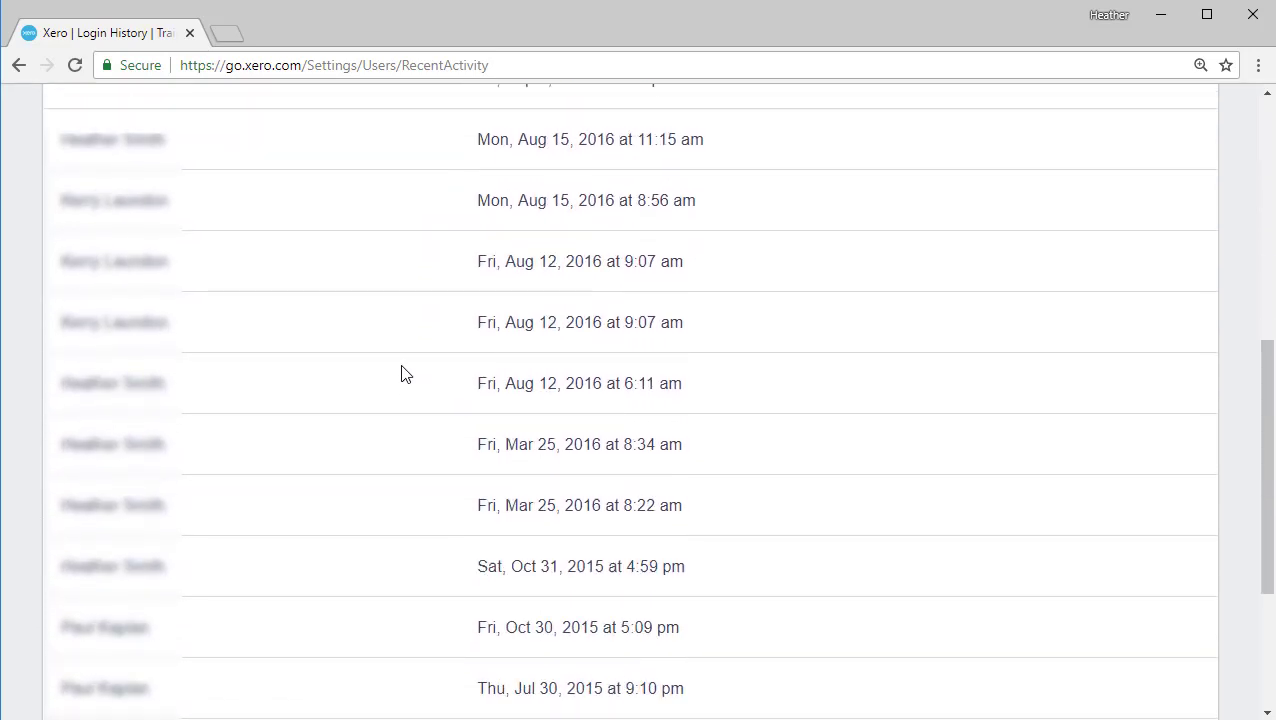
{"action": "scroll", "coordinate": [405, 373], "scroll_direction": "up", "scroll_amount": 6}
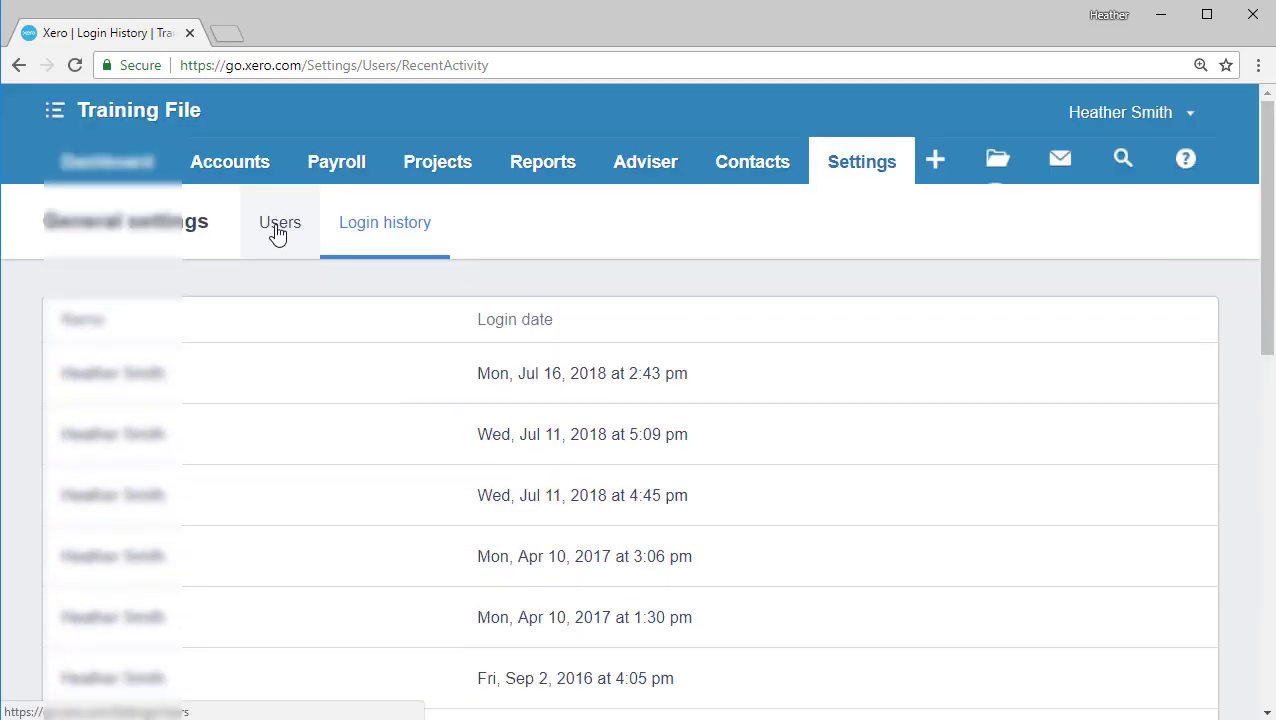
{"action": "left_click", "coordinate": [278, 233]}
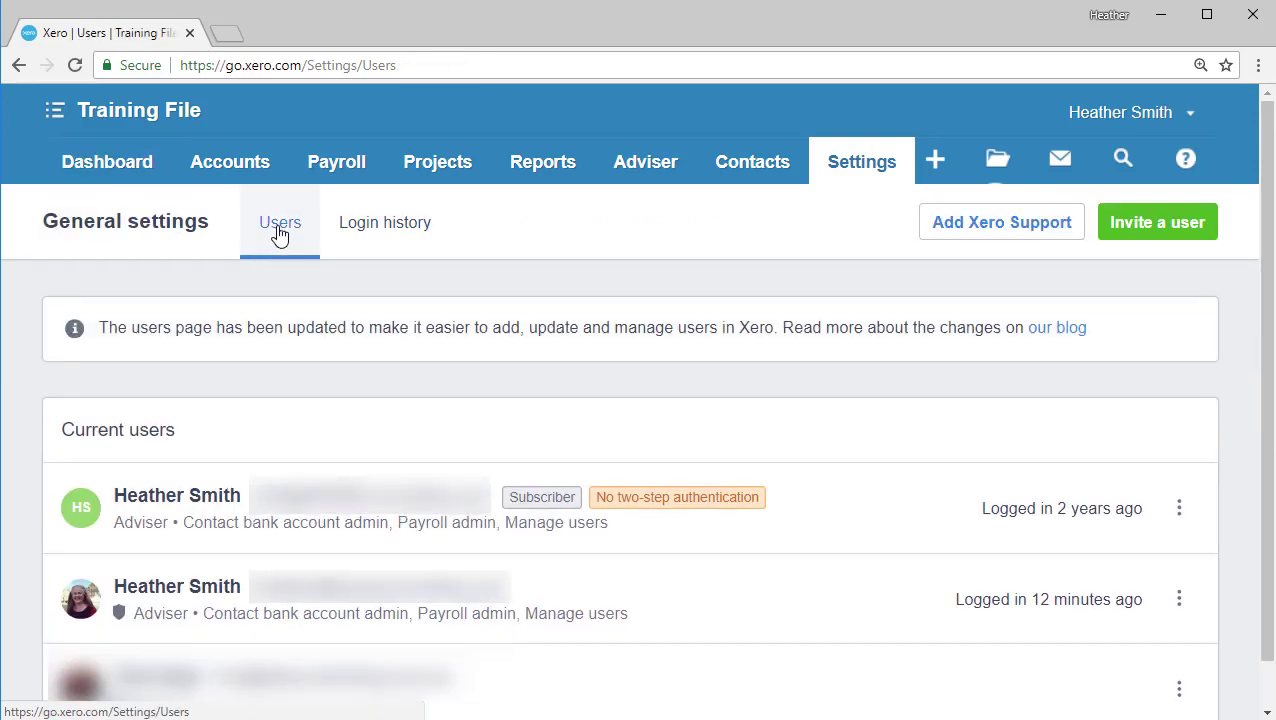